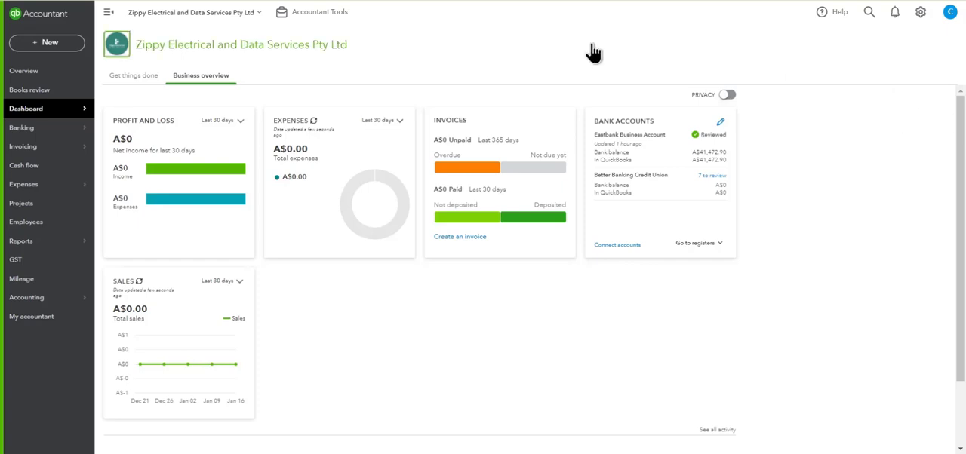
Step: Draft a new invoice with the invoice date 24/06/2022 and leave it without saving
click(56, 51)
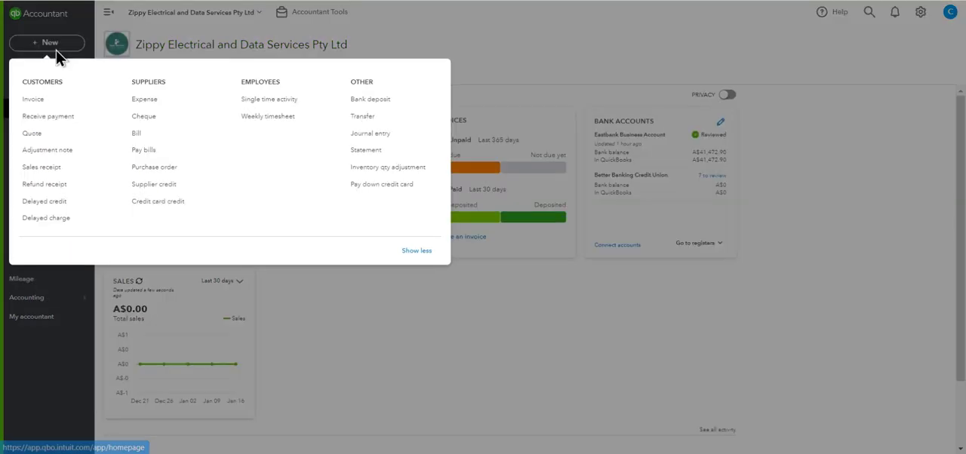
click(45, 101)
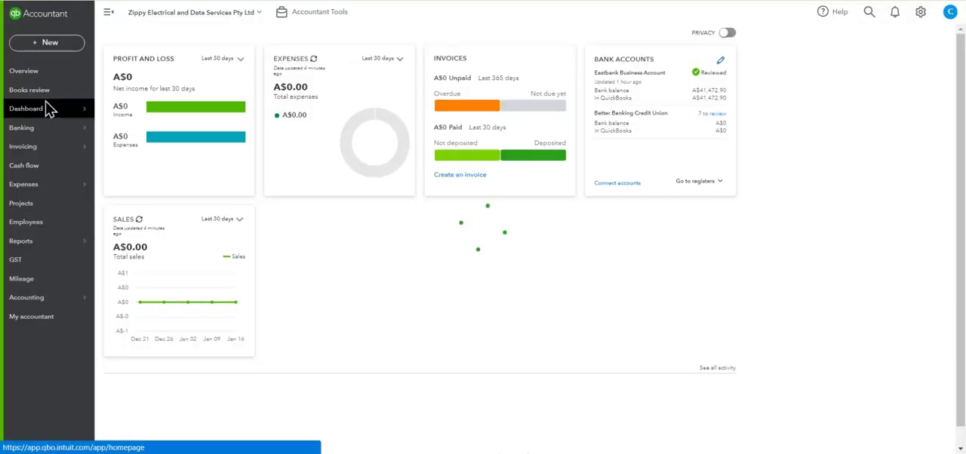
mouse_move(47, 109)
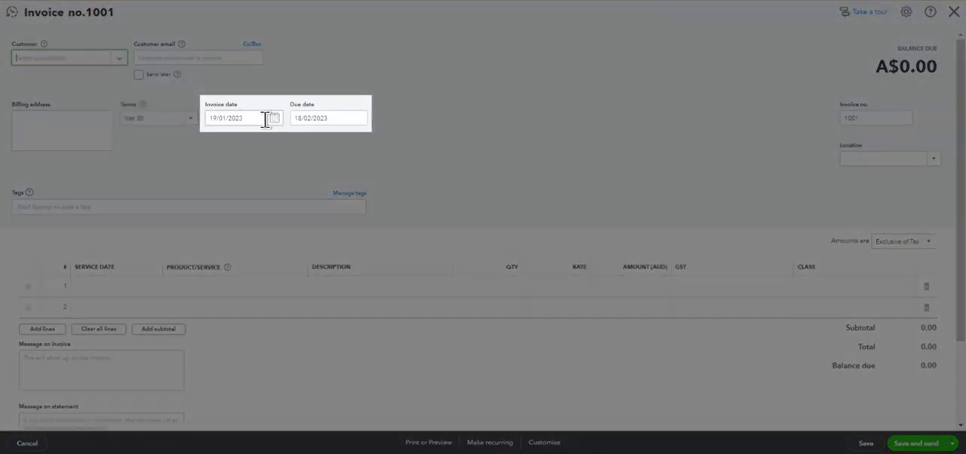
click(274, 119)
drag(259, 119, 181, 117)
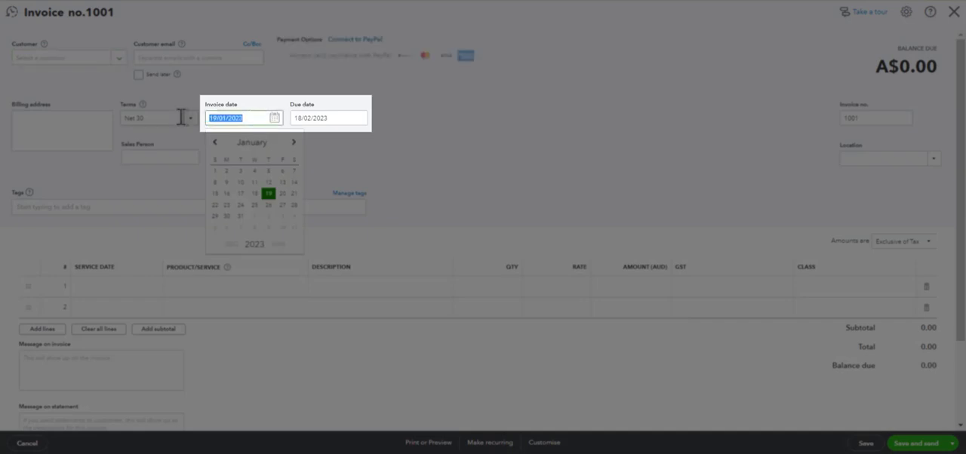
text(24/06/2022)
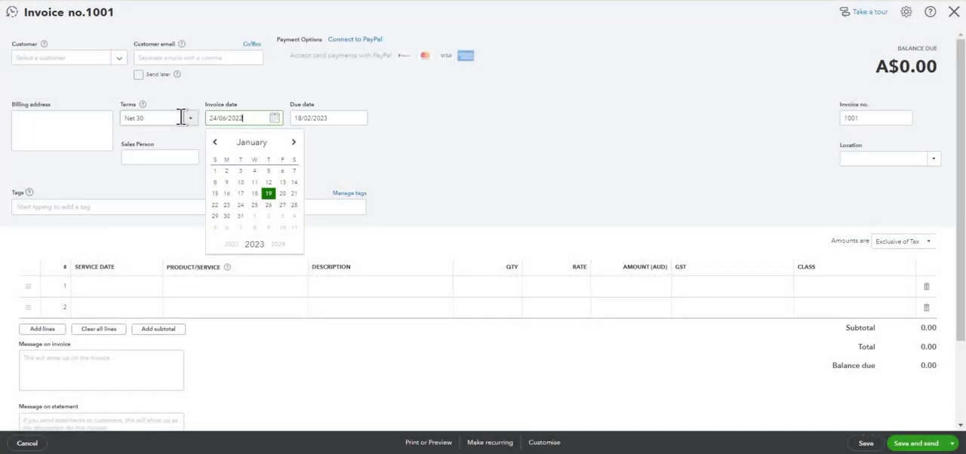
key(Tab)
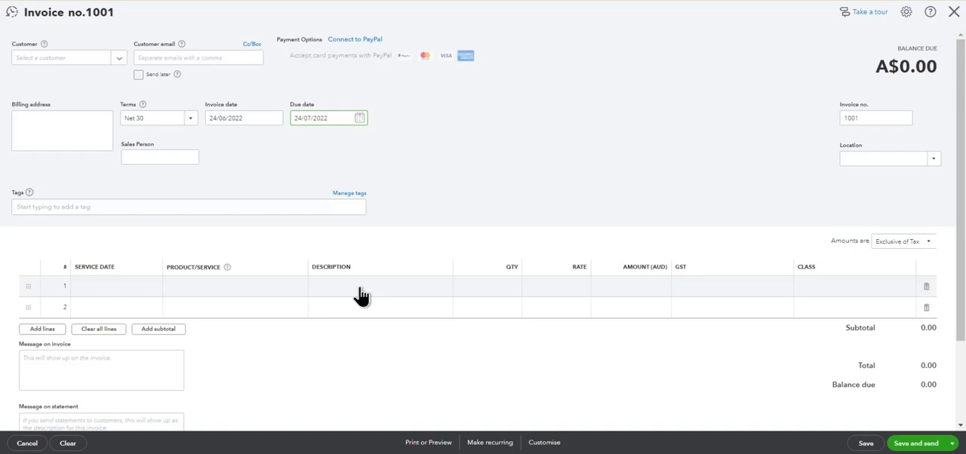
click(955, 11)
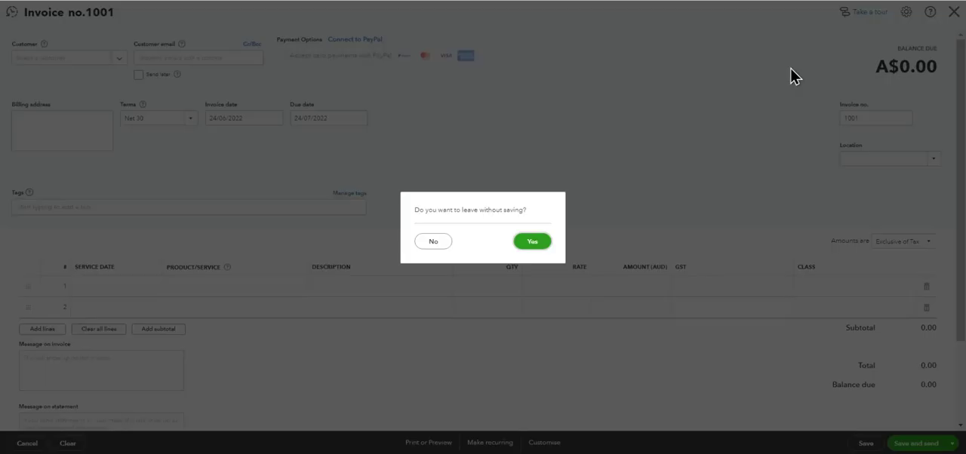
click(522, 257)
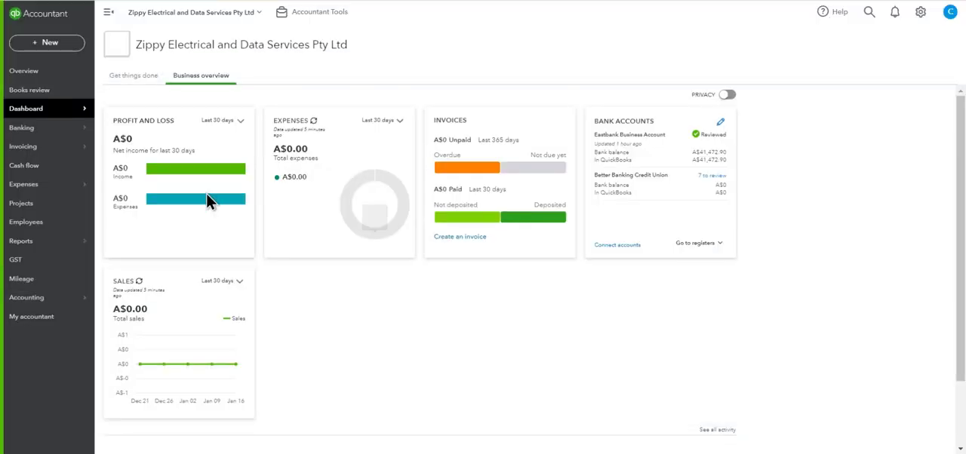
Step: Open the Expenses page, draft a new bill with the bill date 1/06/2022, and leave it without saving
mouse_move(59, 251)
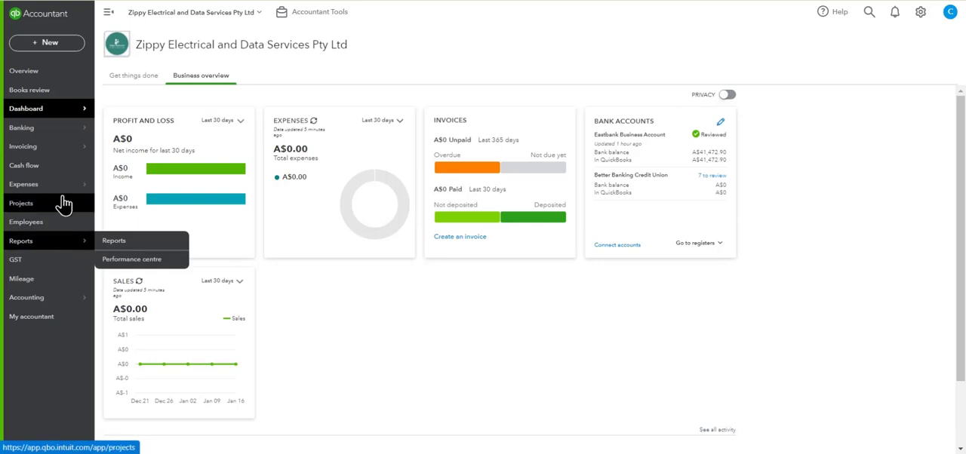
mouse_move(69, 194)
click(109, 187)
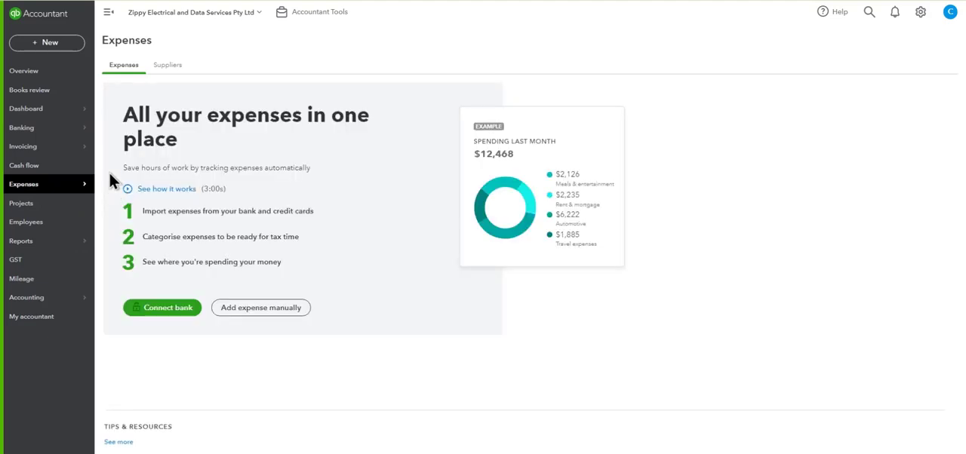
click(60, 45)
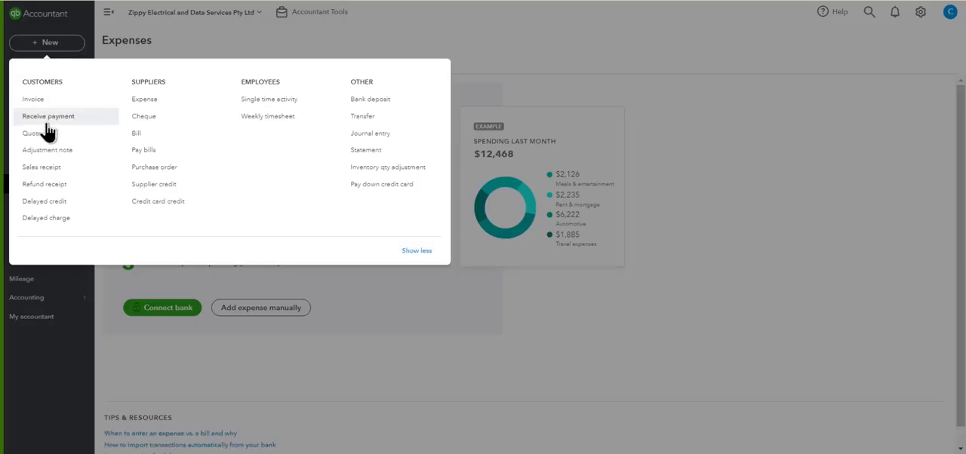
click(138, 135)
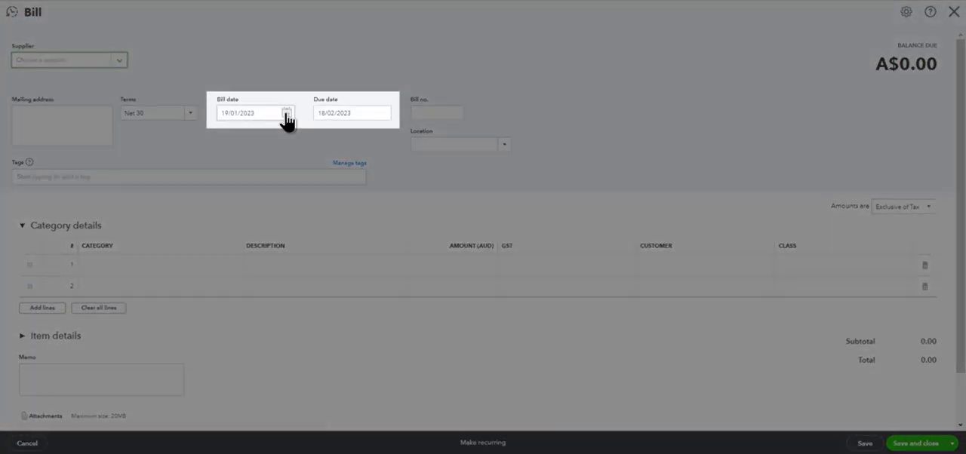
drag(266, 113, 202, 112)
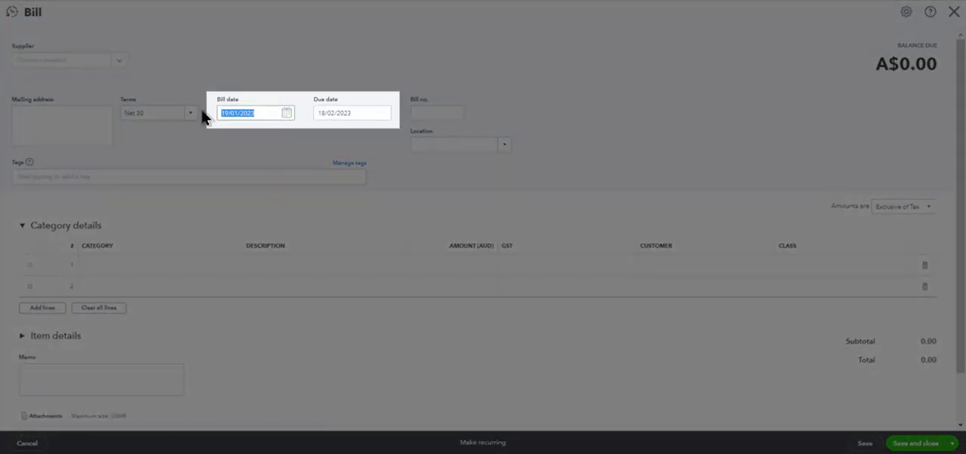
text(1/06/2022)
key(Tab)
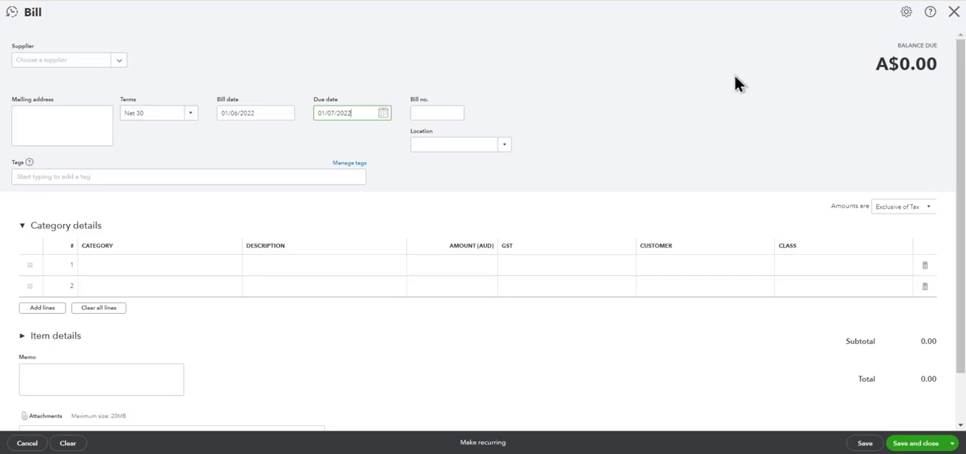
click(954, 12)
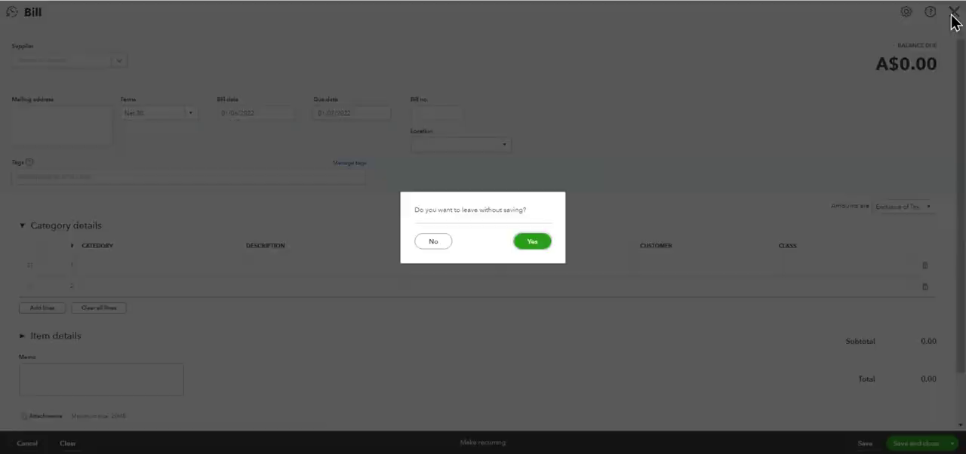
click(532, 241)
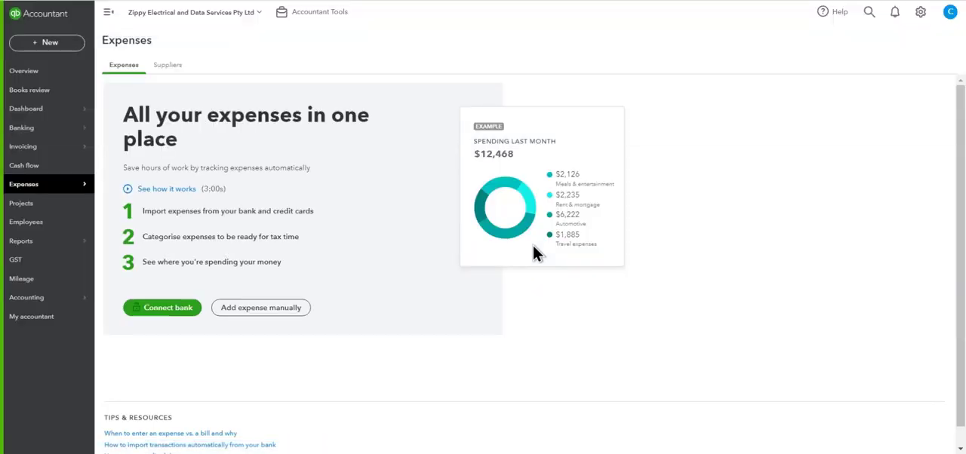
Step: Start a new journal entry and set its journal date to 30/6/2022
click(66, 45)
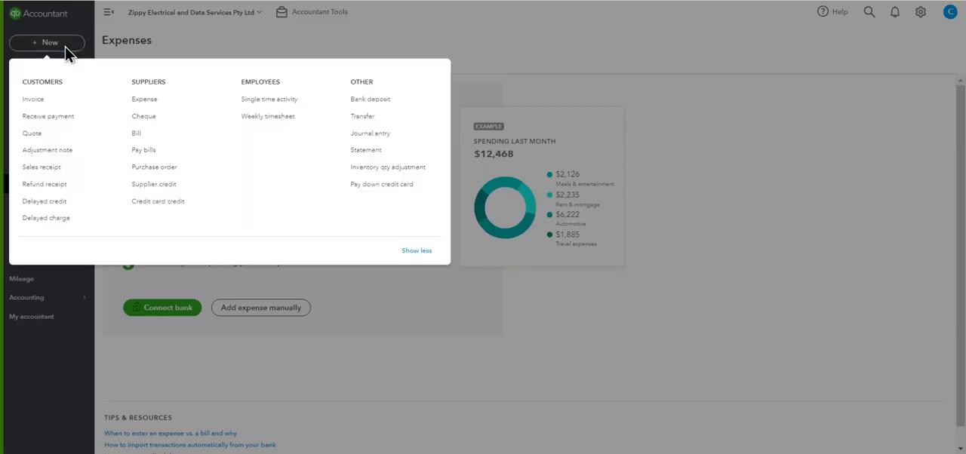
click(370, 134)
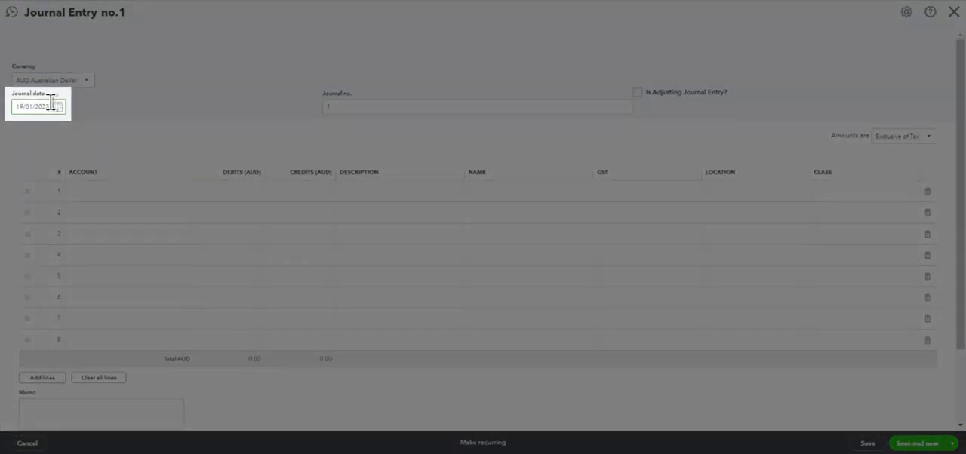
drag(50, 105, 16, 111)
text(30/6/2022)
key(Tab)
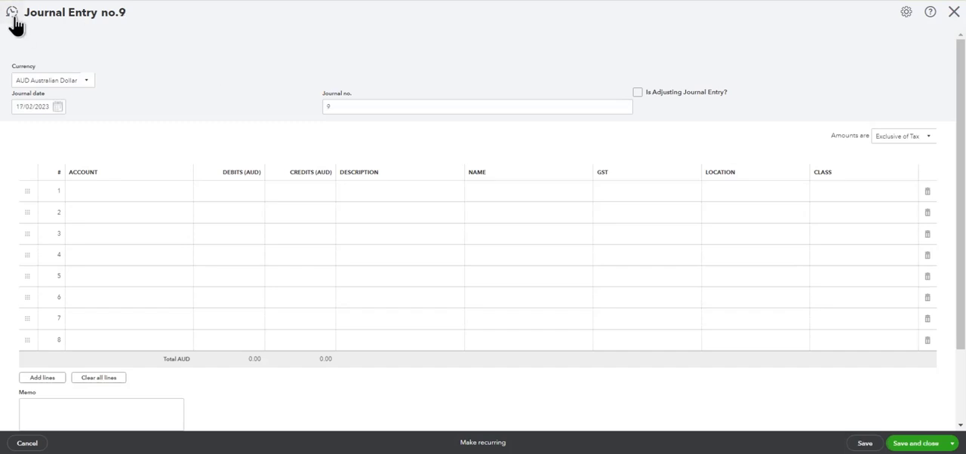
Step: Open Journal Entry No.1 dated 30/06/2022 from the recent journal entries
click(14, 18)
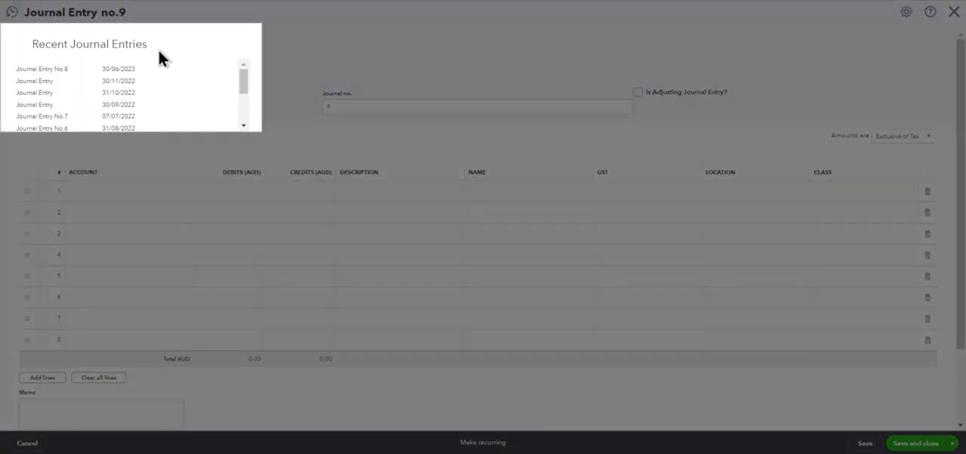
drag(240, 79, 241, 115)
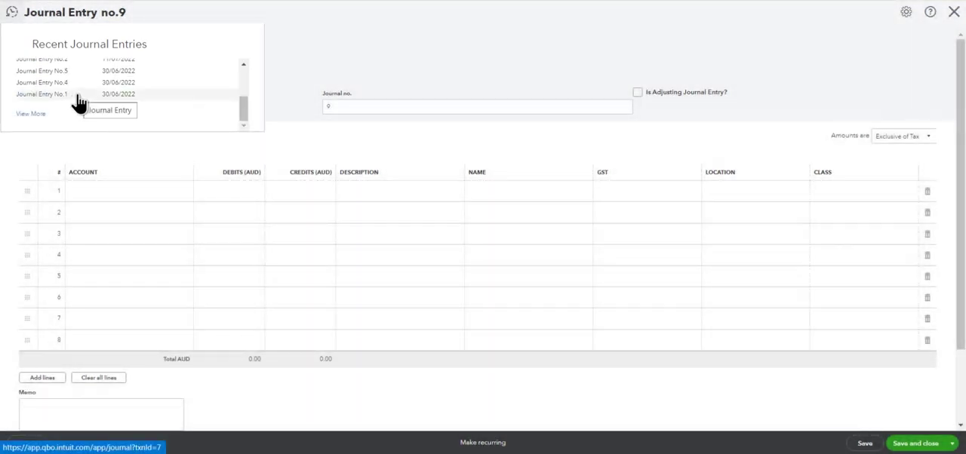
click(77, 96)
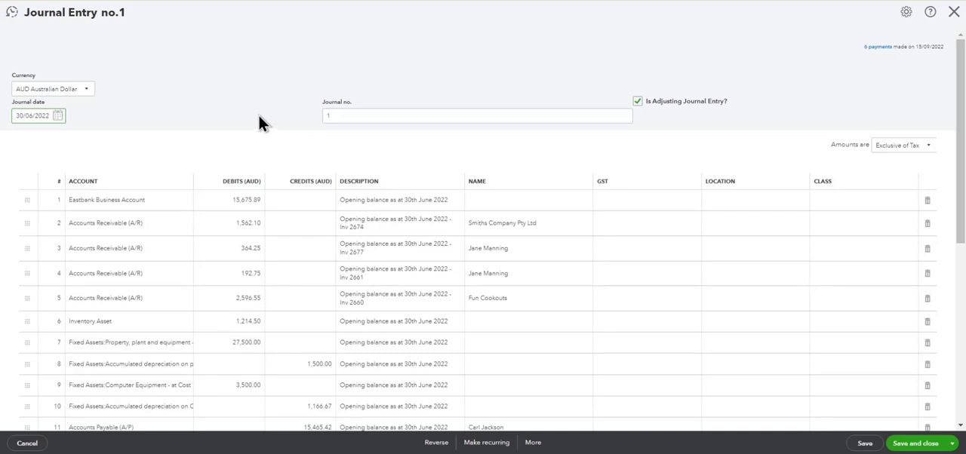
Step: Examine the journal's opening balance lines, adjusting-entry setting, and names on the Accounts Receivable and Accounts Payable lines
scroll(259, 121, down, 3)
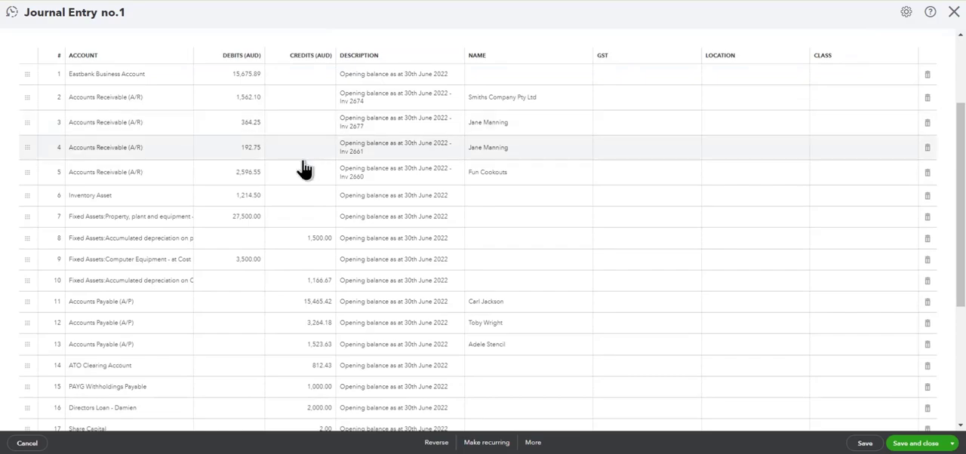
scroll(305, 169, up, 3)
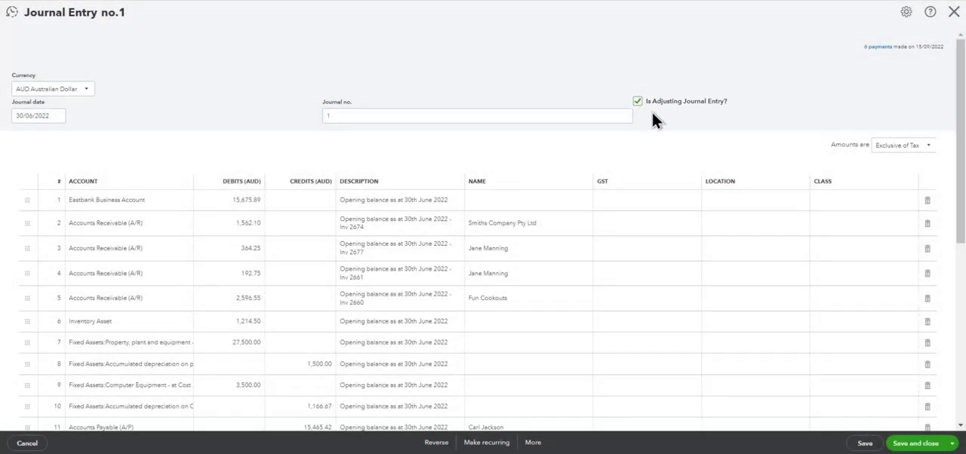
scroll(653, 114, down, 1)
scroll(653, 112, down, 1)
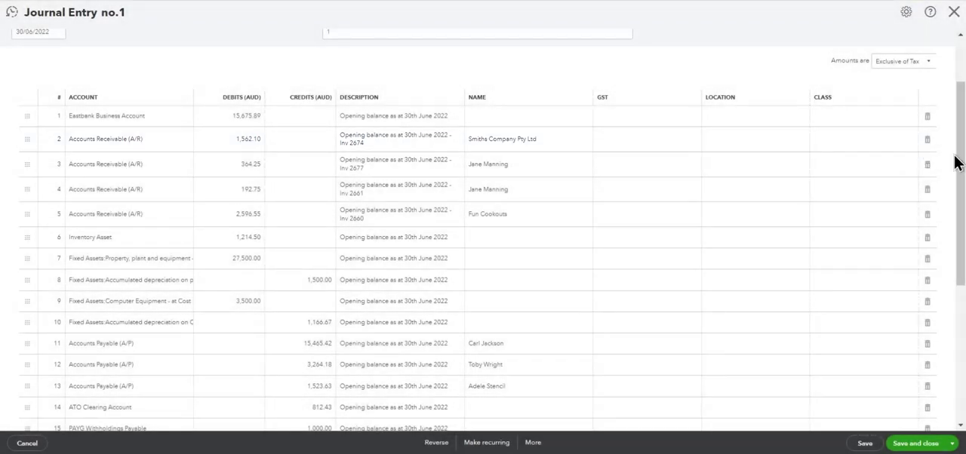
drag(963, 169, 963, 258)
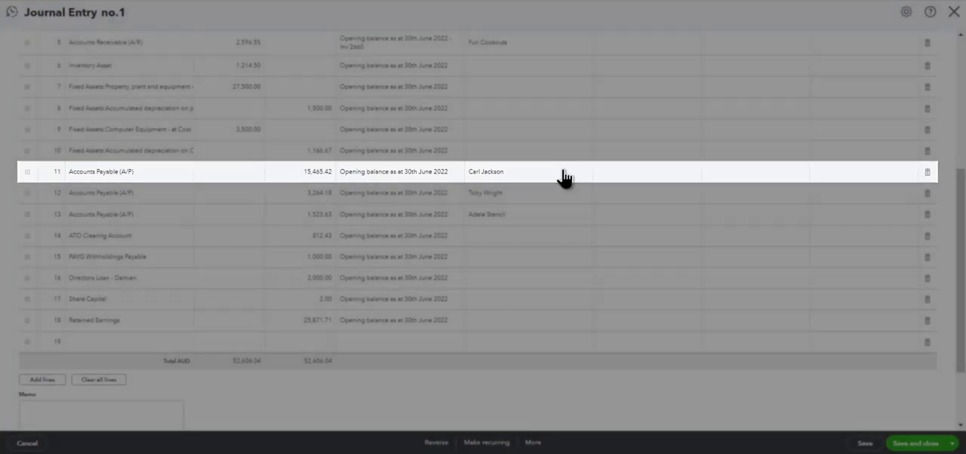
scroll(564, 179, up, 5)
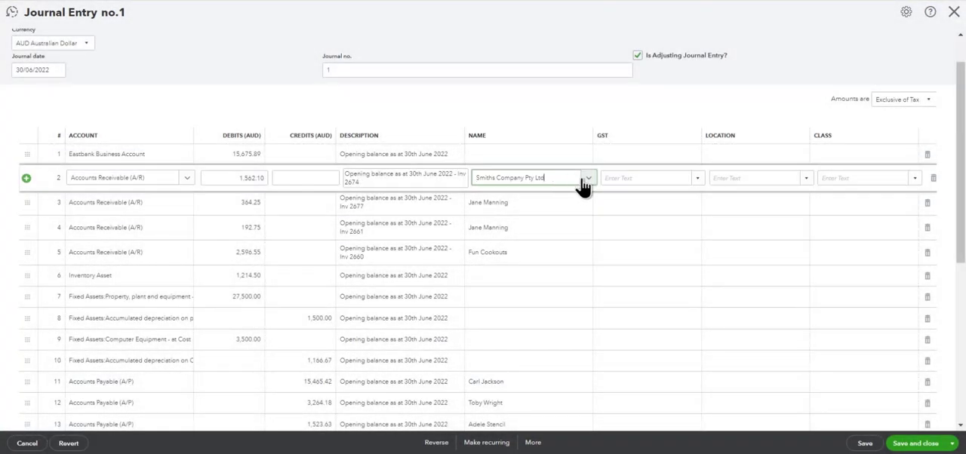
Step: Choose the customer Smiths Company Pty Ltd - AUD as the name on the line 2 Accounts Receivable entry
click(574, 183)
click(587, 181)
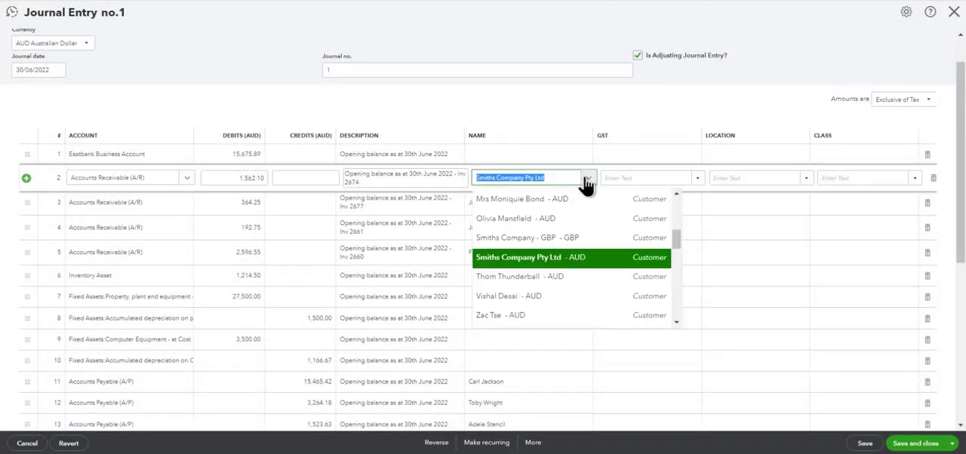
scroll(584, 222, down, 1)
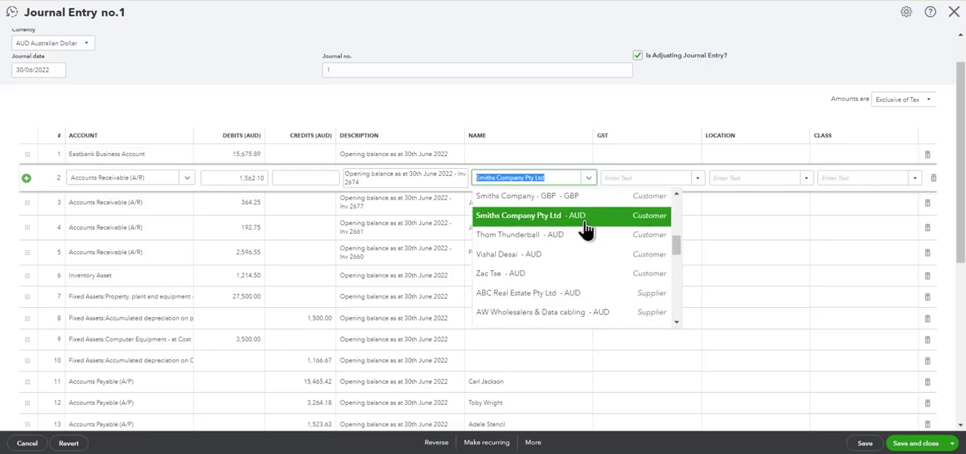
click(585, 219)
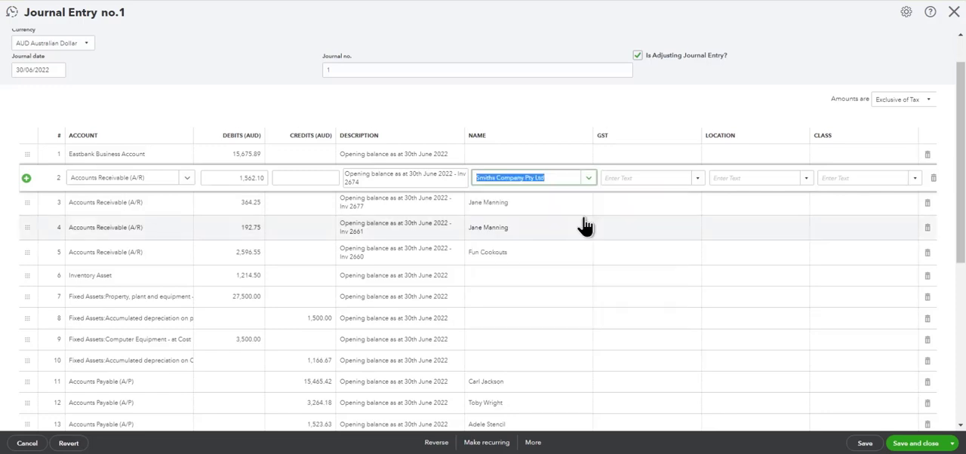
click(544, 130)
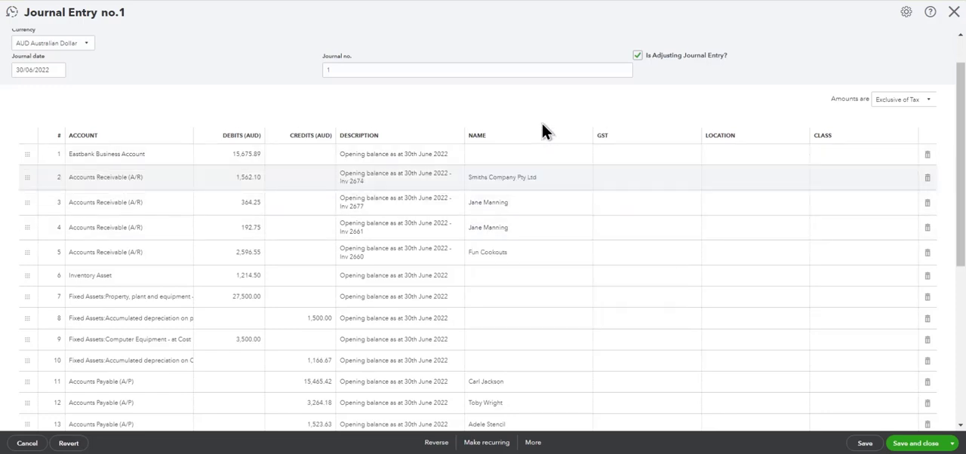
Step: Check the name choices for line 2 without changing them and review the journal's Accounts Payable lines
click(580, 186)
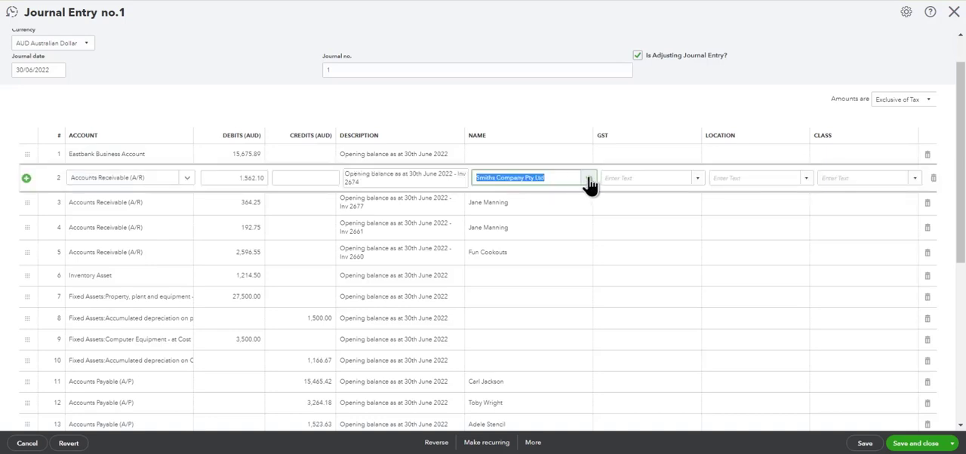
click(588, 180)
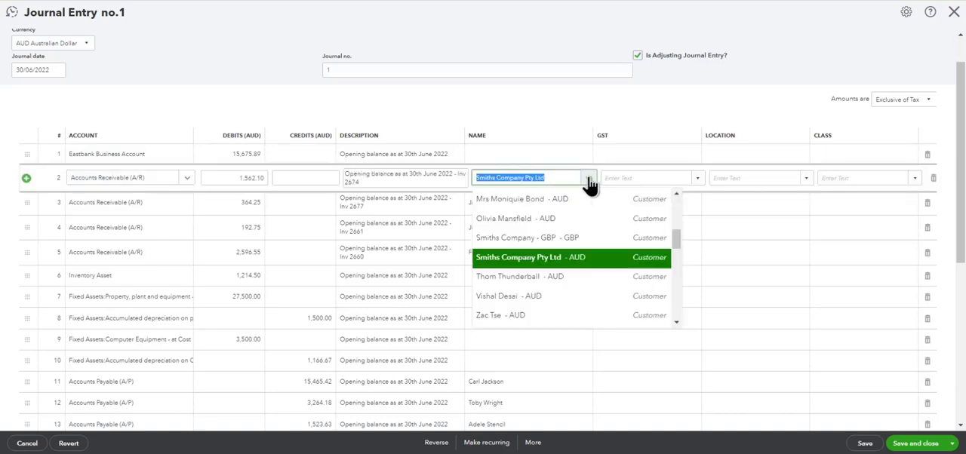
click(520, 112)
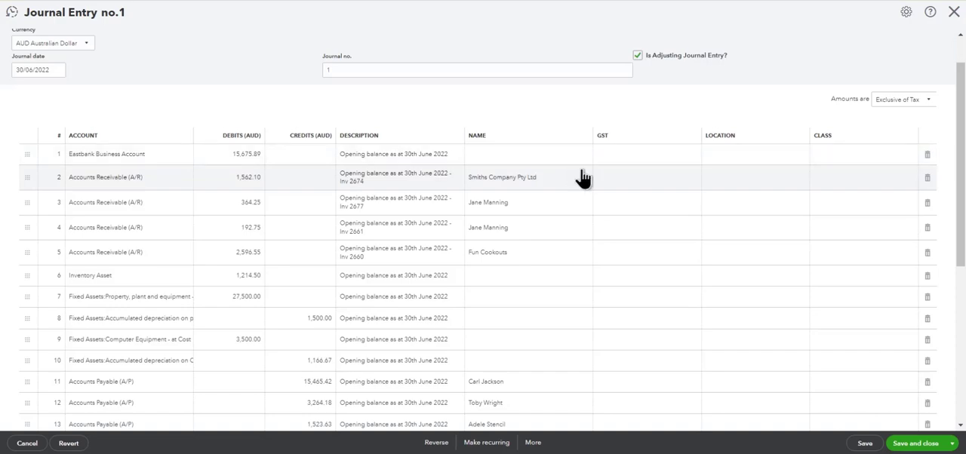
drag(959, 186, 960, 281)
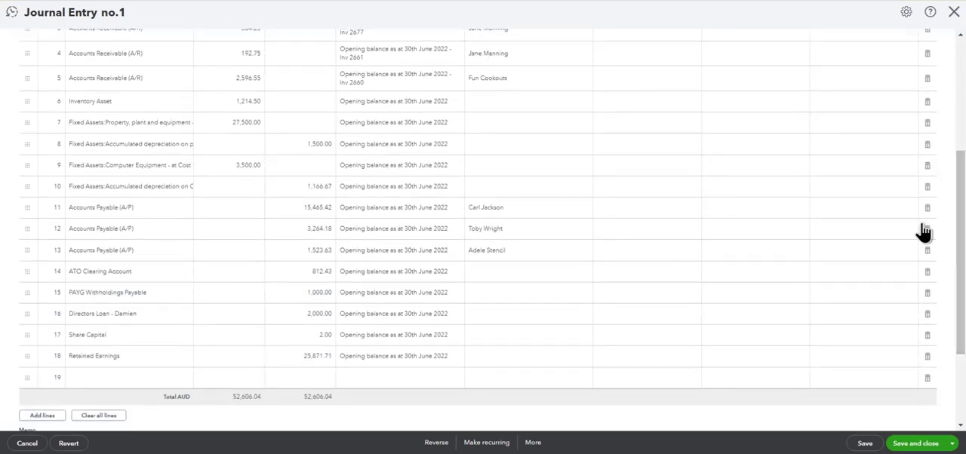
Step: Keep the supplier selected as the name on the line 11 Accounts Payable entry, and save and close the journal
click(578, 211)
click(587, 210)
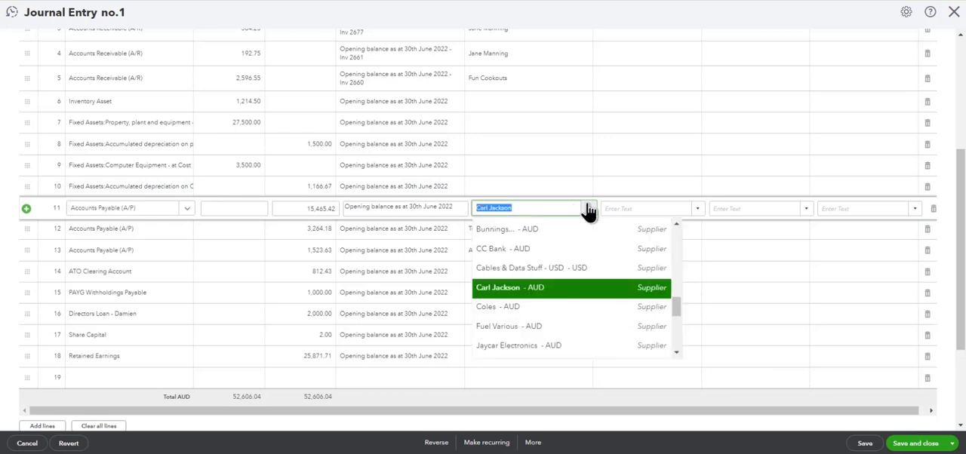
click(552, 293)
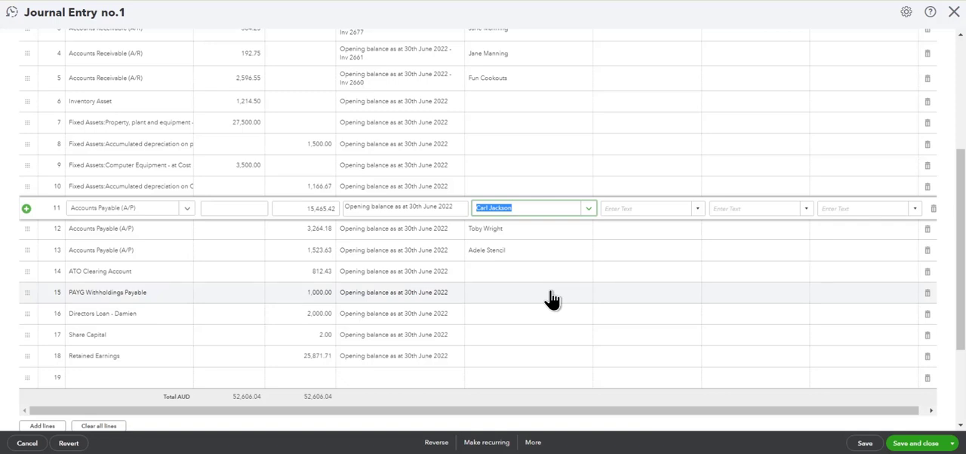
drag(960, 290, 957, 184)
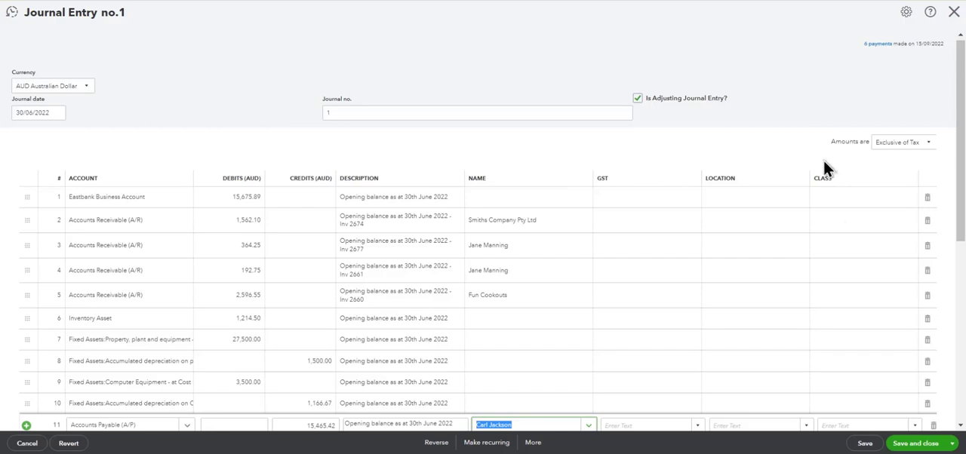
click(912, 445)
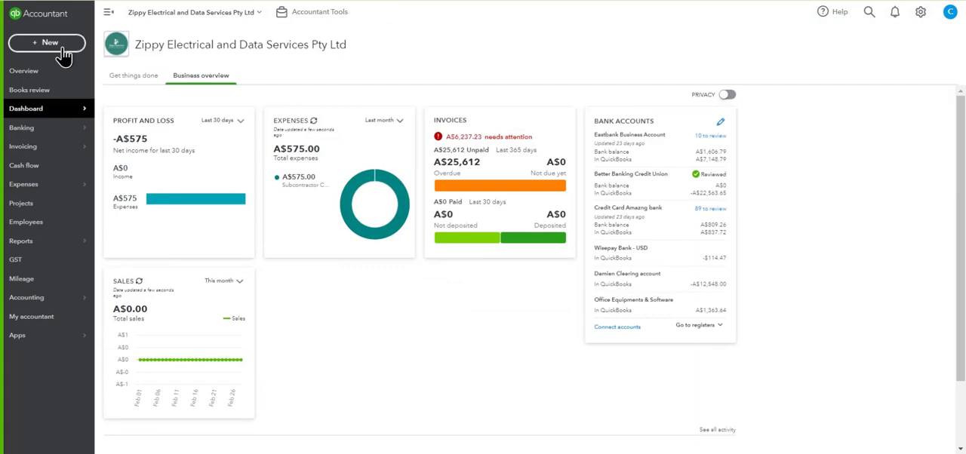
Step: Open a blank new journal entry form to view its layout and close it without entering anything
click(50, 43)
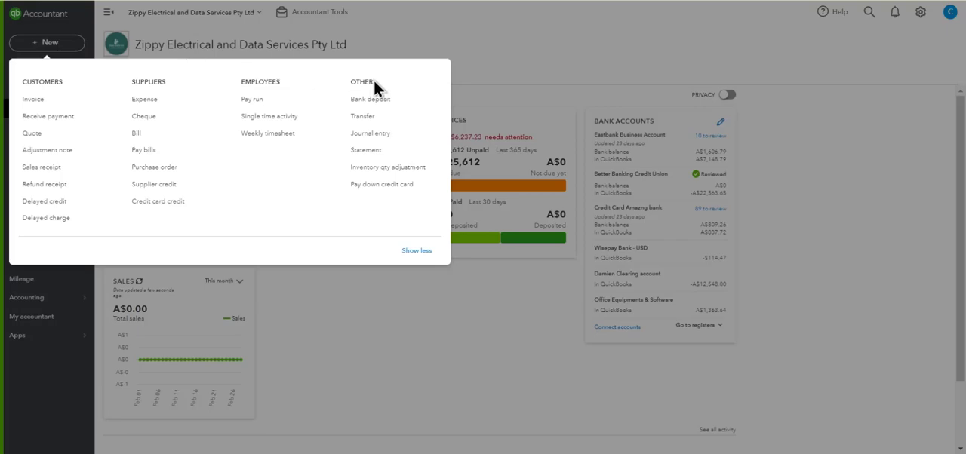
click(380, 138)
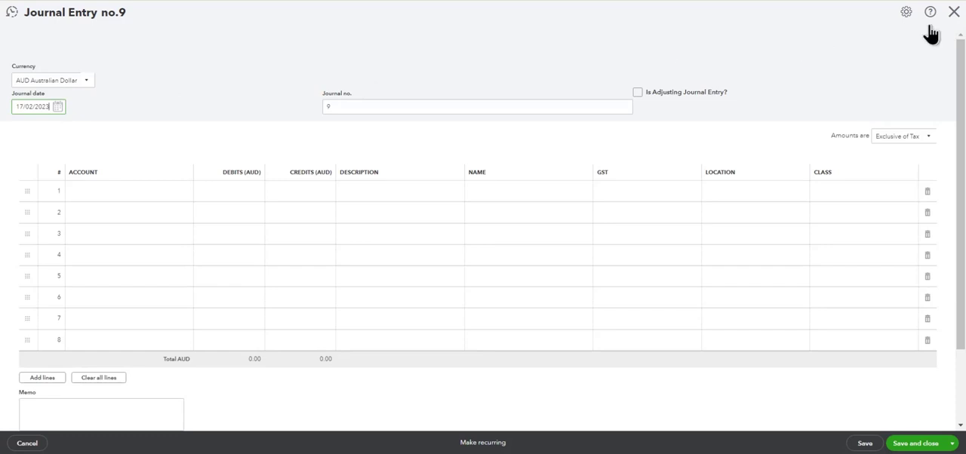
click(954, 12)
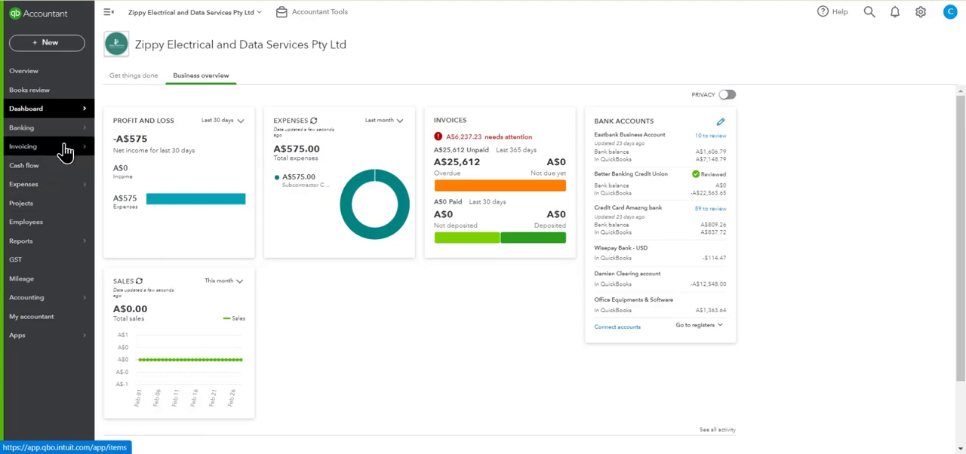
Step: Search the customer list for the customer named on journal lines 3 and 4 and open their transaction list
mouse_move(68, 148)
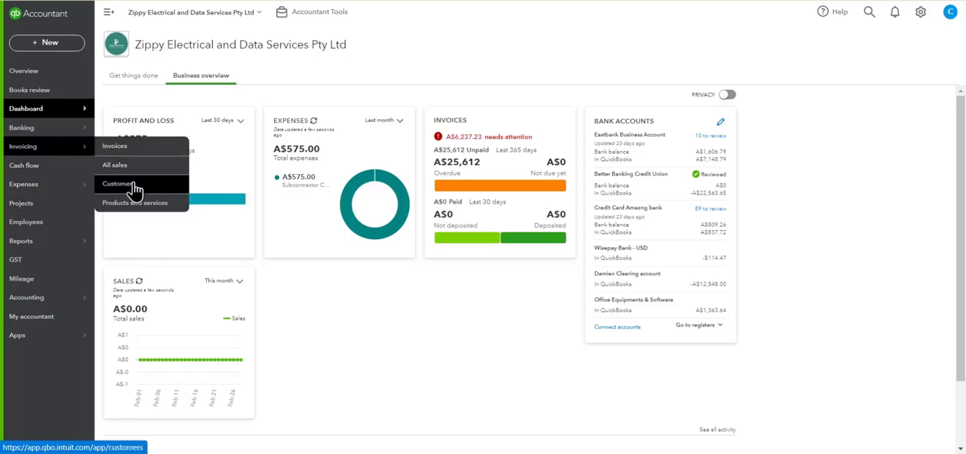
click(134, 183)
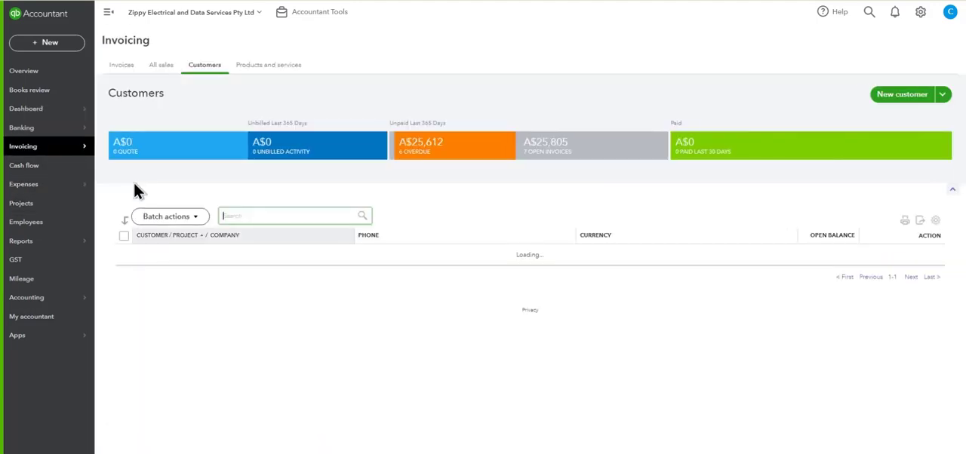
click(239, 211)
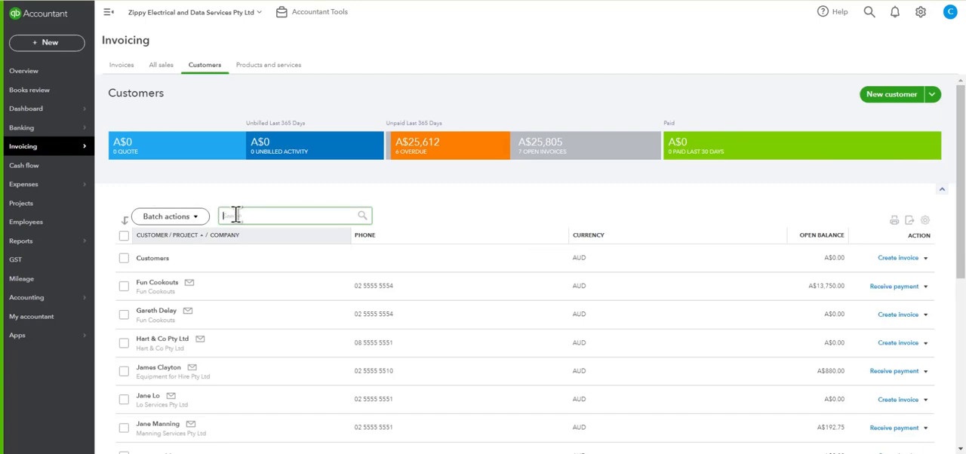
text(jane ma)
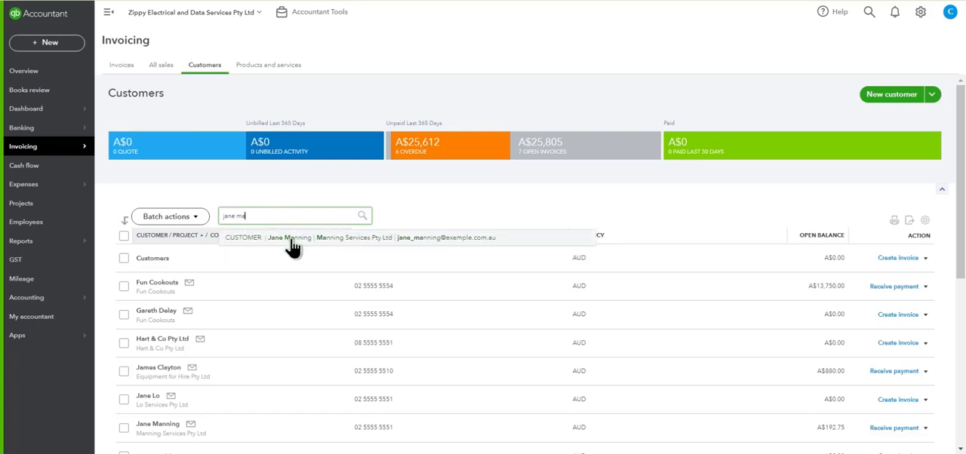
click(292, 239)
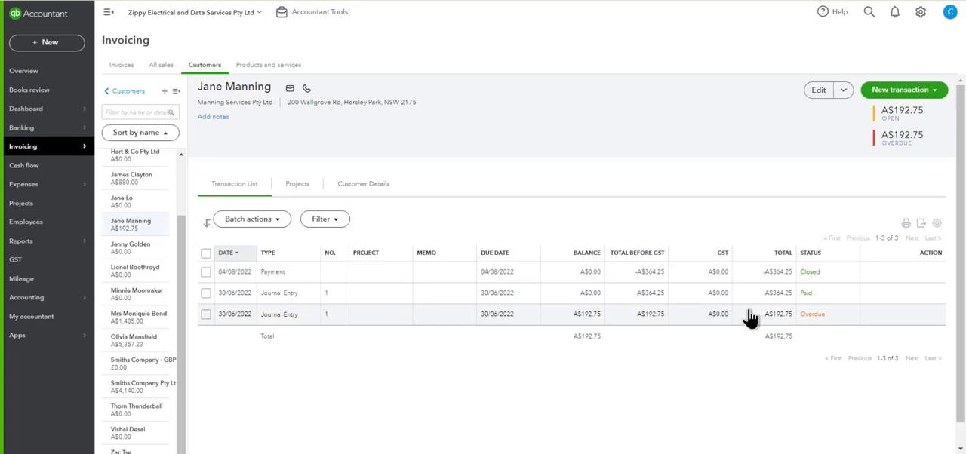
Step: Search the supplier list for the supplier named on journal line 11 and open their transaction list
mouse_move(43, 195)
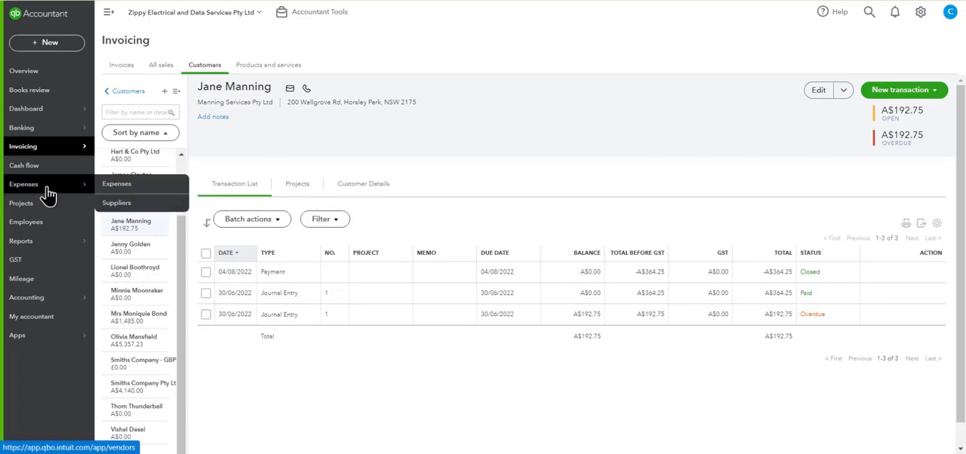
click(108, 204)
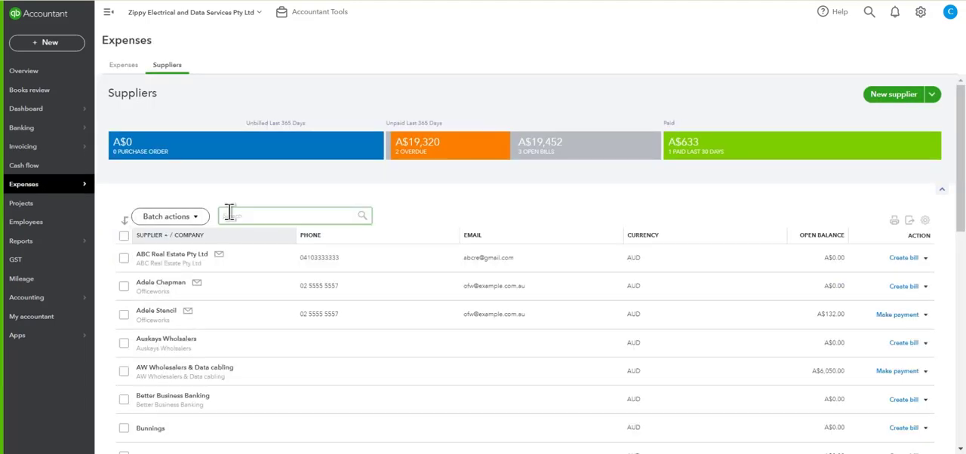
text(cal)
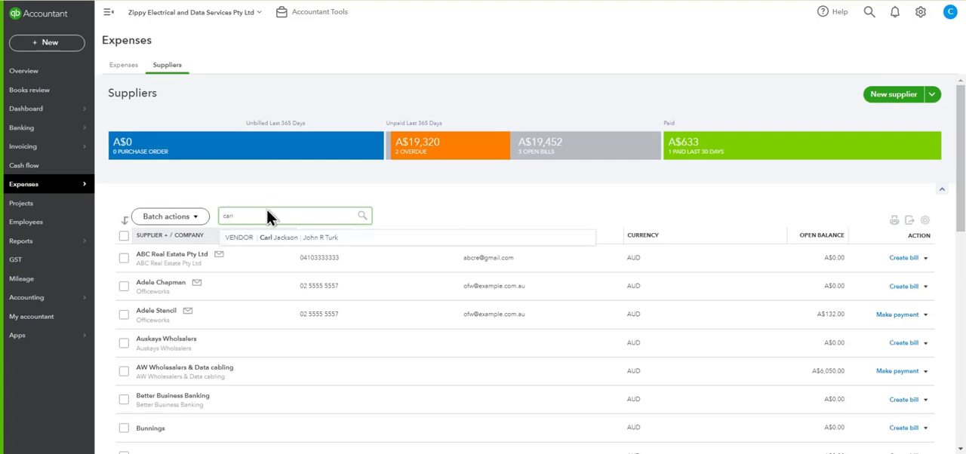
click(288, 236)
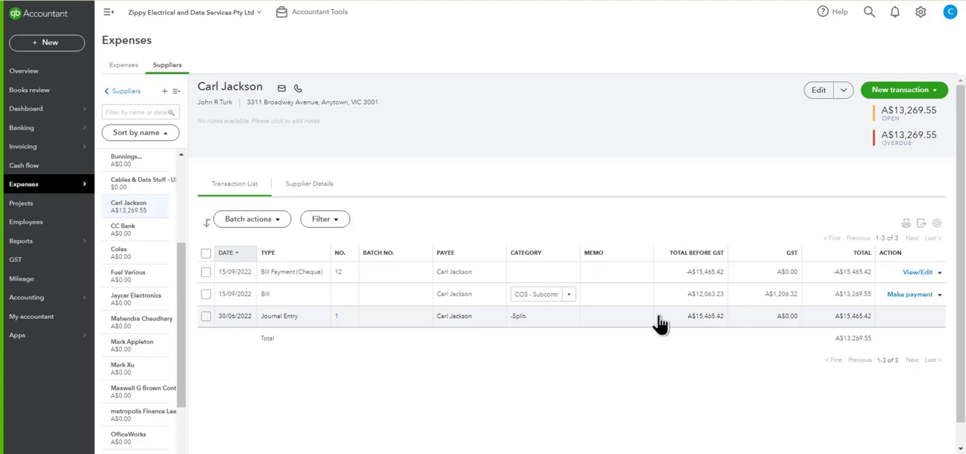
Step: Open the Balance Sheet from the favourite reports and check its reporting date
mouse_move(53, 246)
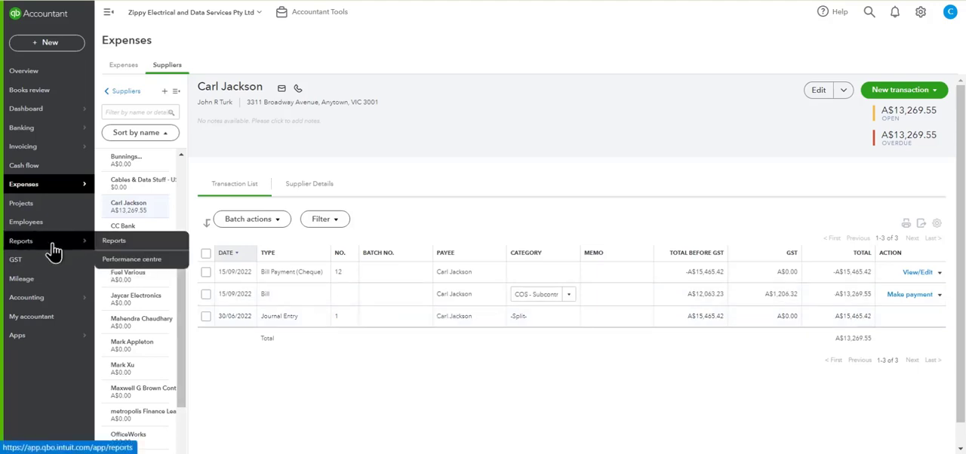
click(113, 242)
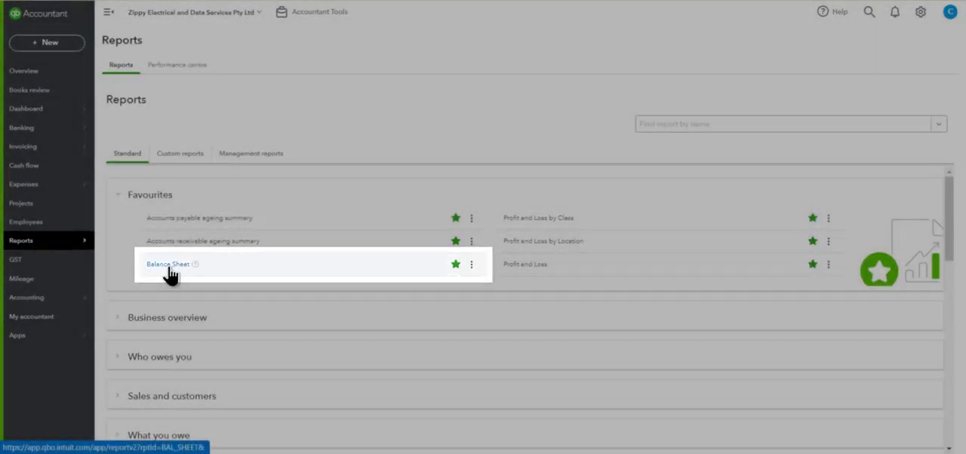
click(168, 265)
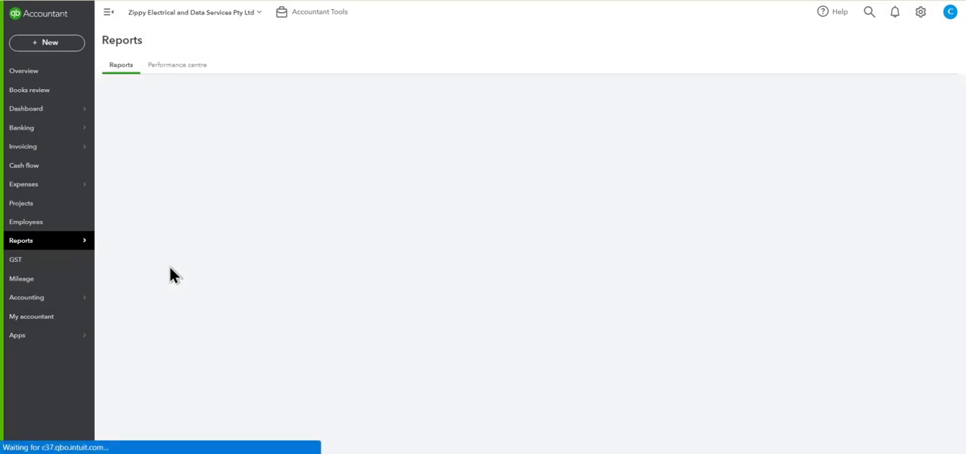
scroll(558, 276, up, 1)
scroll(559, 284, up, 5)
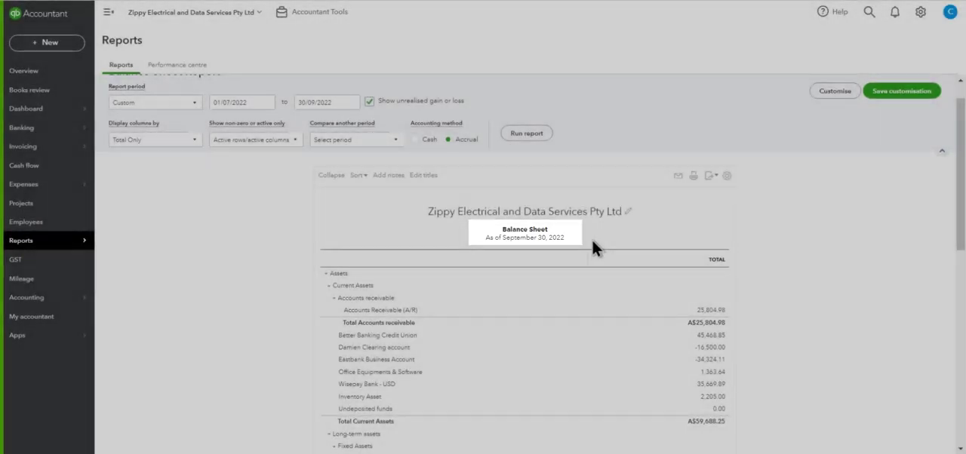
scroll(592, 240, up, 1)
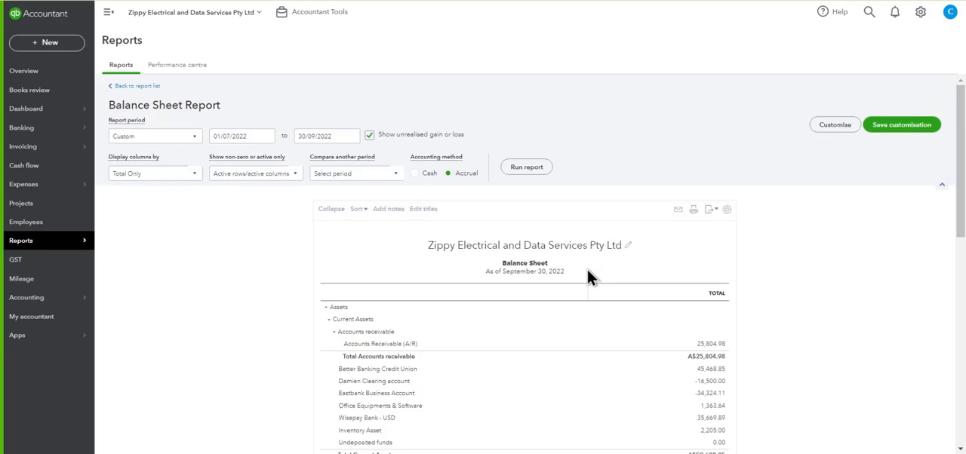
Step: Set the accountant report defaults to the Last Financial Year date range with the Accrual basis
click(307, 23)
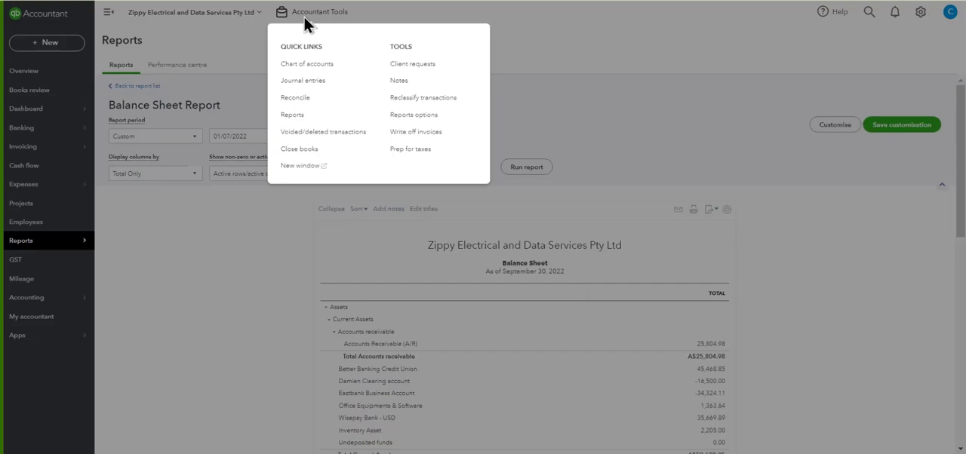
click(406, 117)
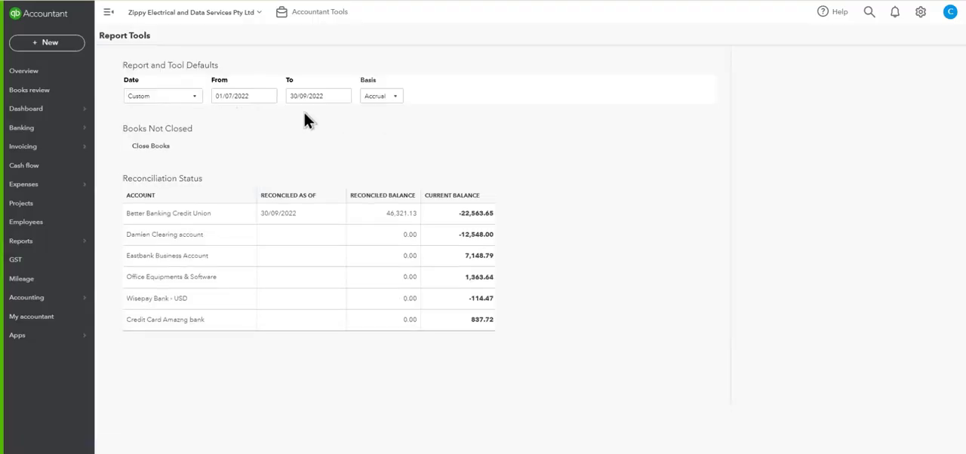
click(189, 99)
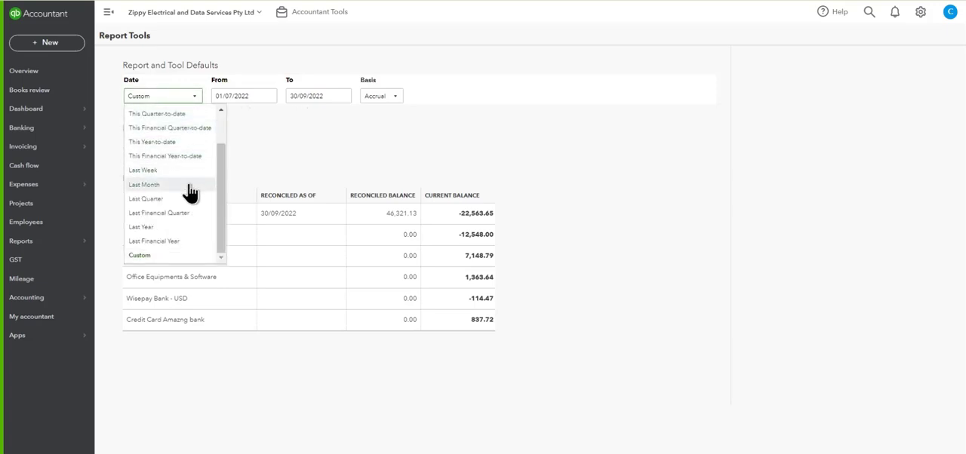
click(182, 242)
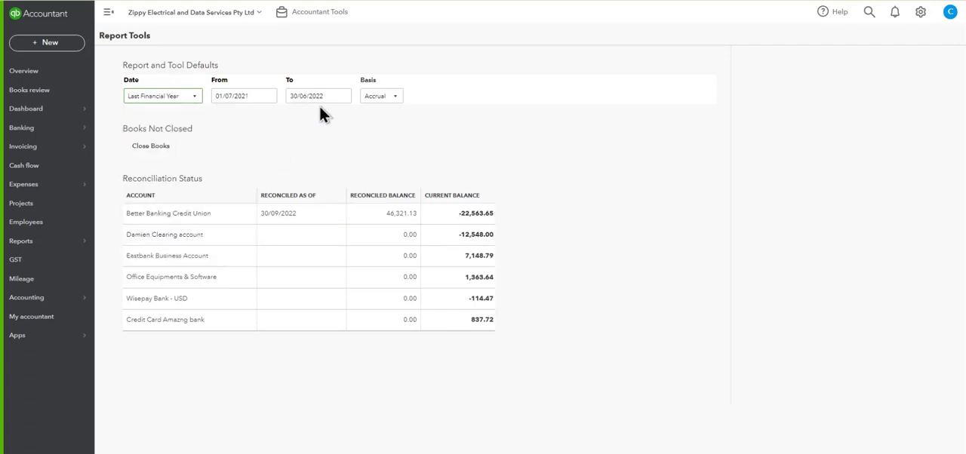
click(396, 100)
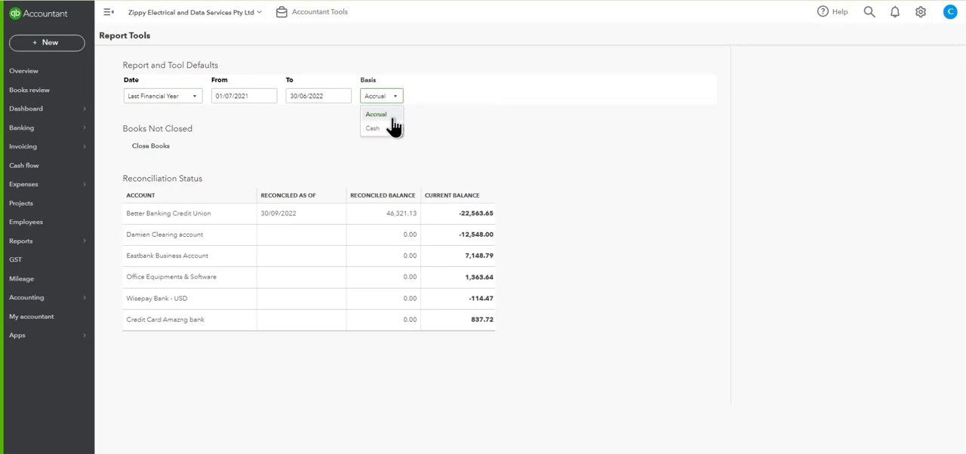
click(394, 115)
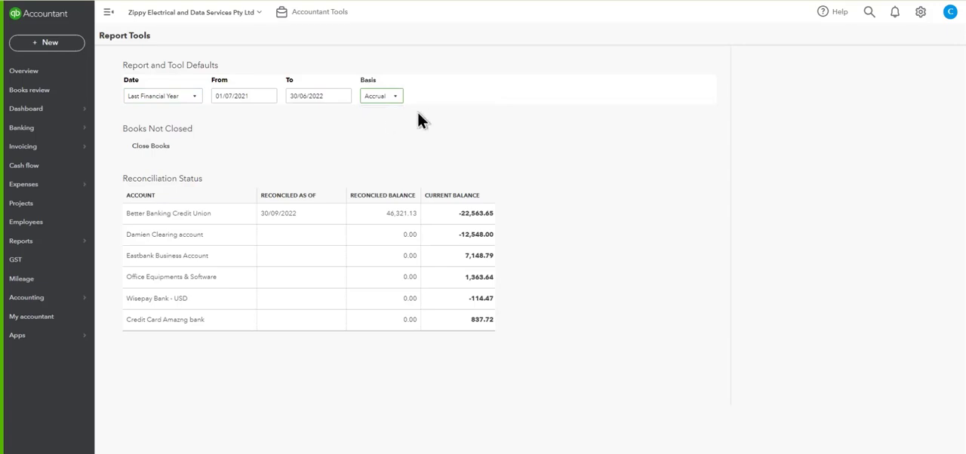
Step: Reopen the Balance Sheet for the last financial year and review its asset, liability and equity balances as of June 30, 2022
click(56, 243)
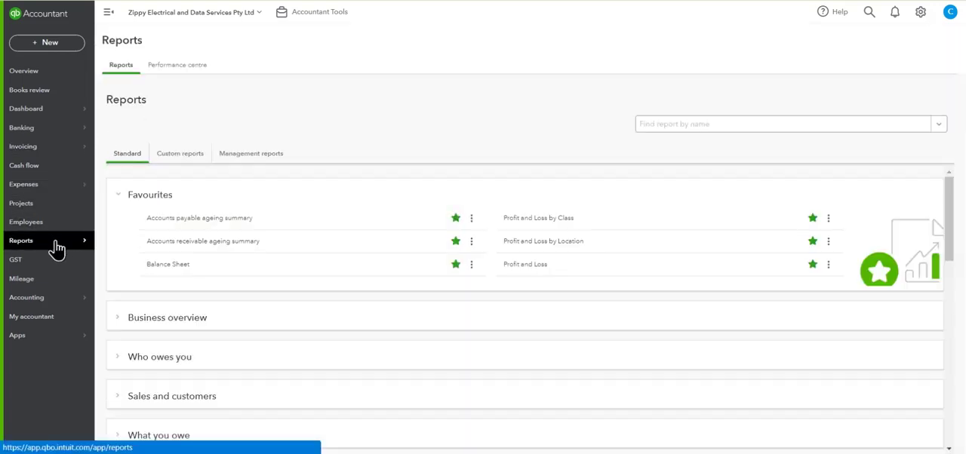
click(172, 265)
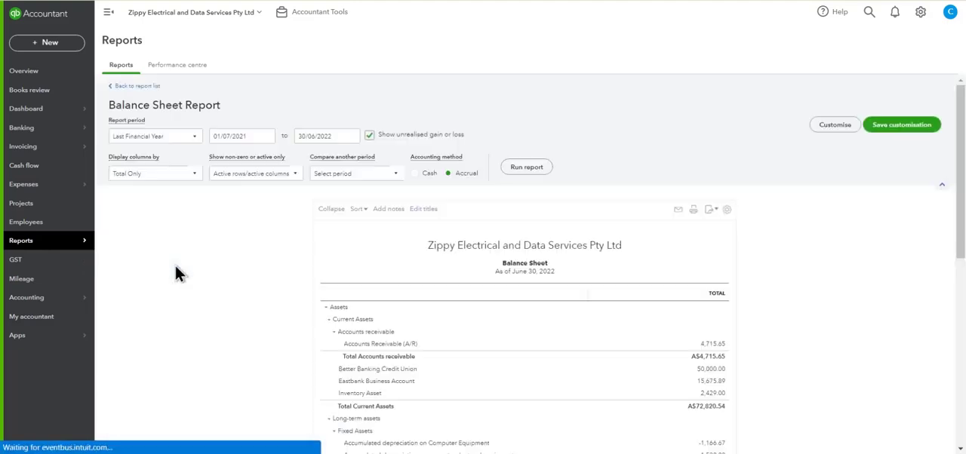
scroll(289, 214, down, 3)
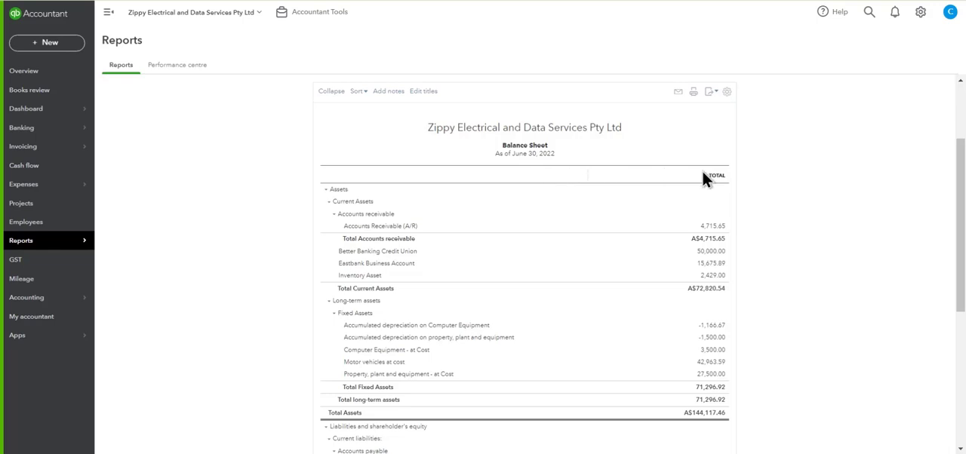
scroll(771, 222, down, 1)
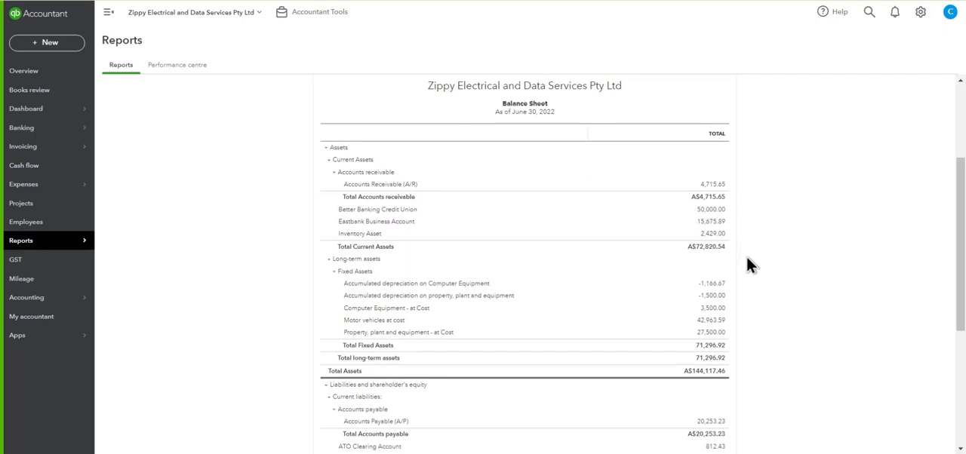
scroll(746, 264, down, 3)
scroll(749, 264, down, 2)
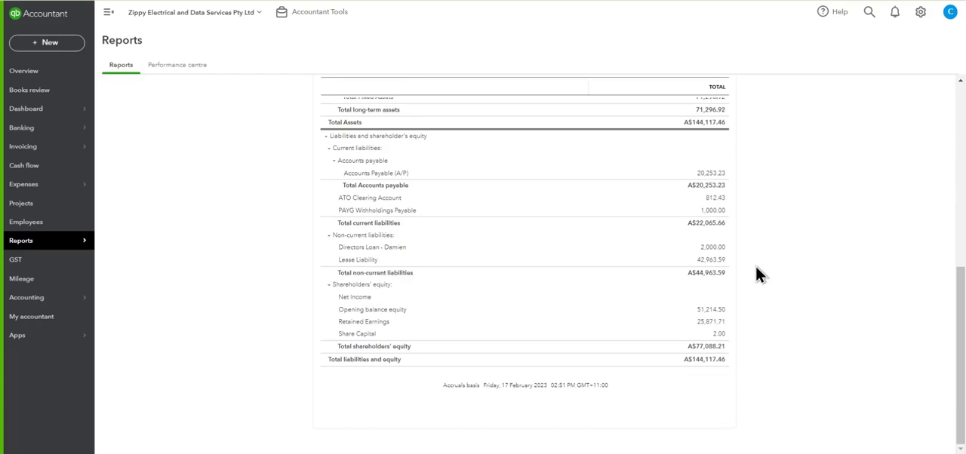
scroll(756, 268, up, 5)
scroll(758, 275, up, 1)
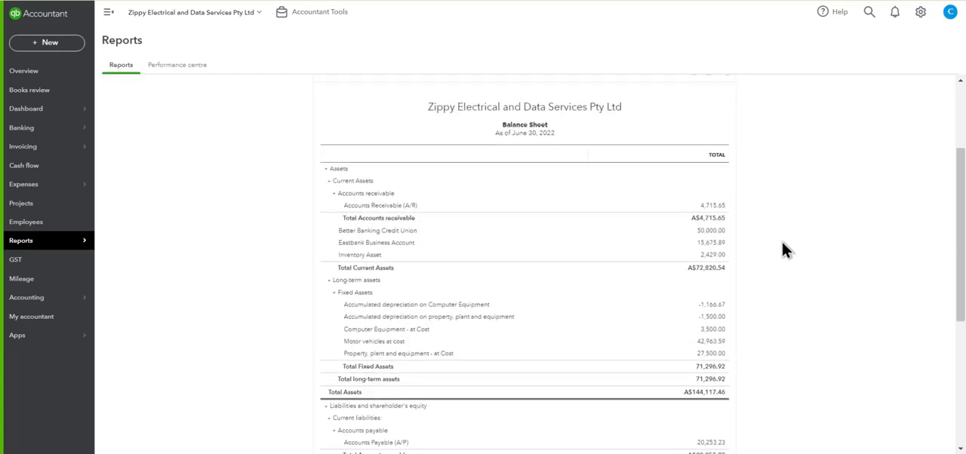
scroll(757, 259, down, 3)
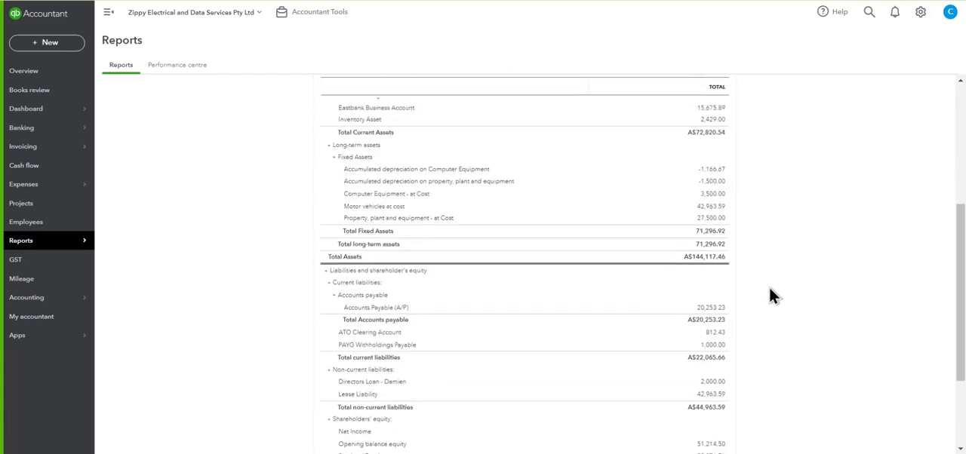